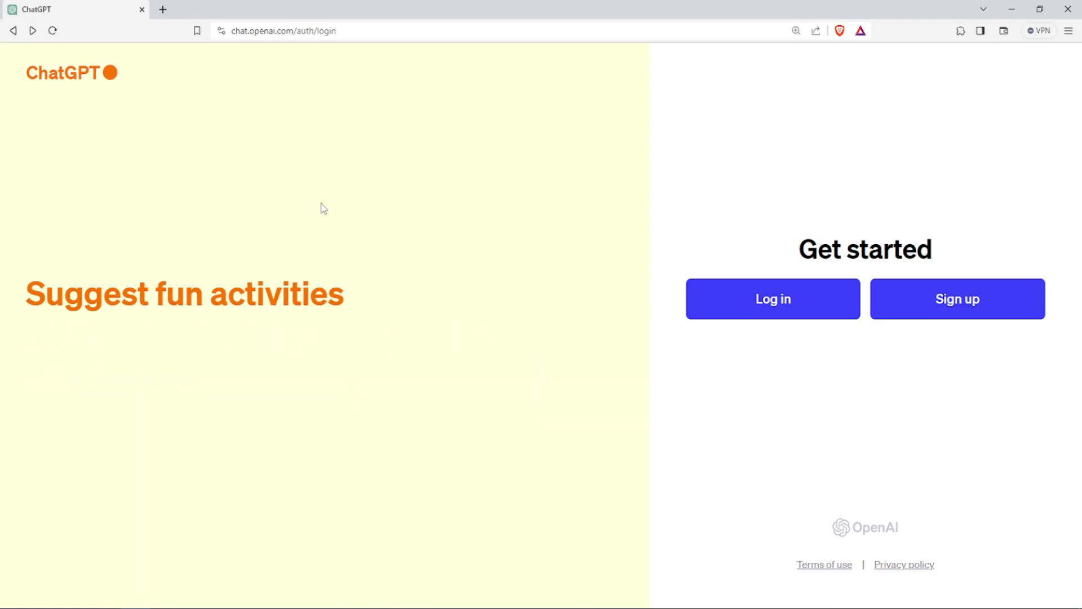
- Load openai.com from the address bar suggestions after entering 'open'
left_click(353, 31)
type("openai.com")
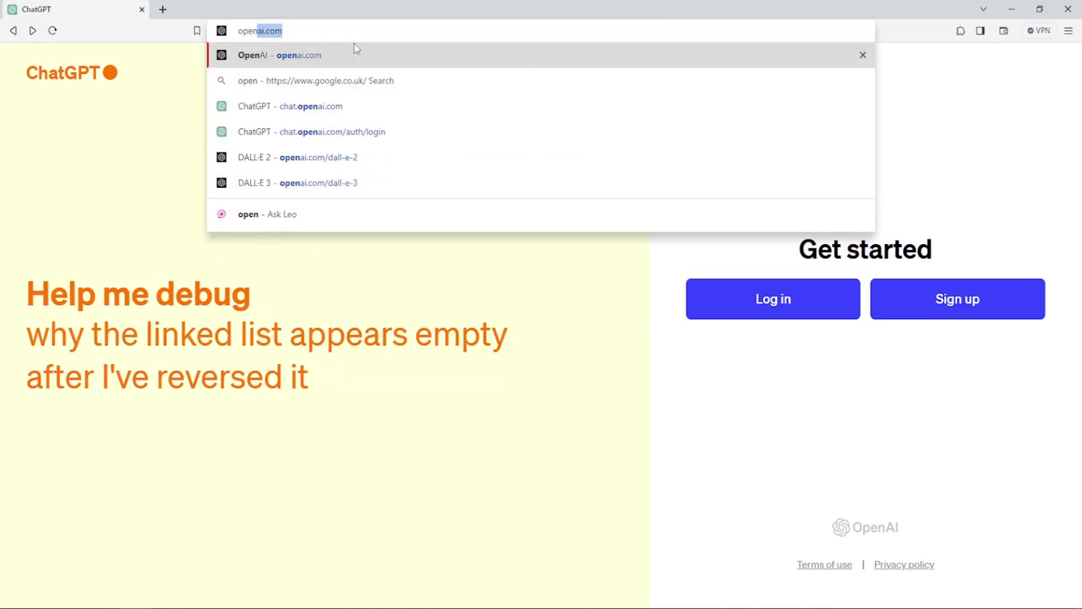
left_click(332, 64)
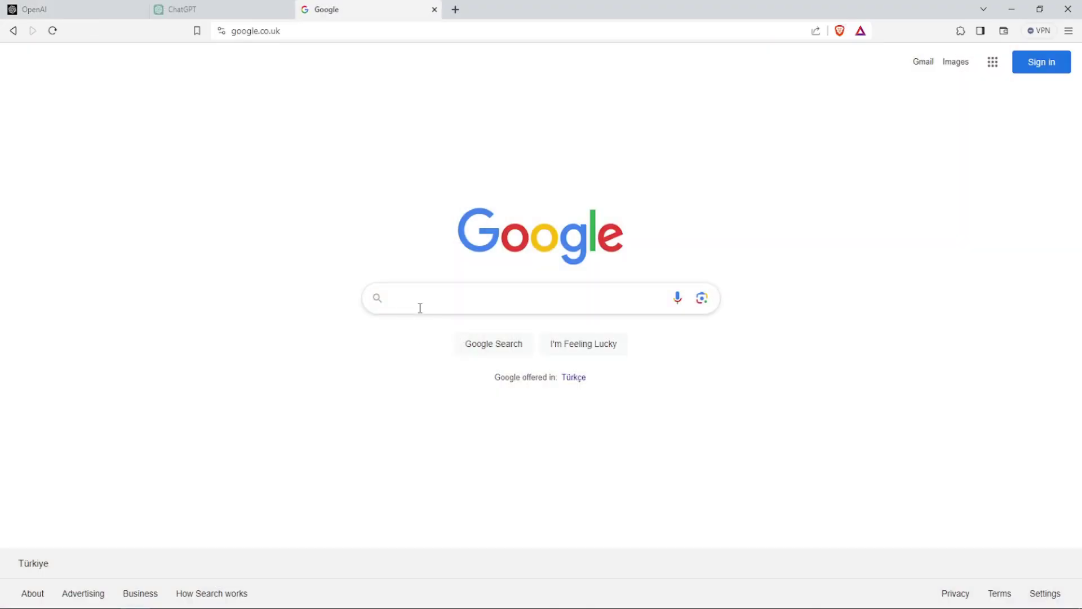
- Search Google for 'chat gpt' and open the ChatGPT result
type("chat gpt")
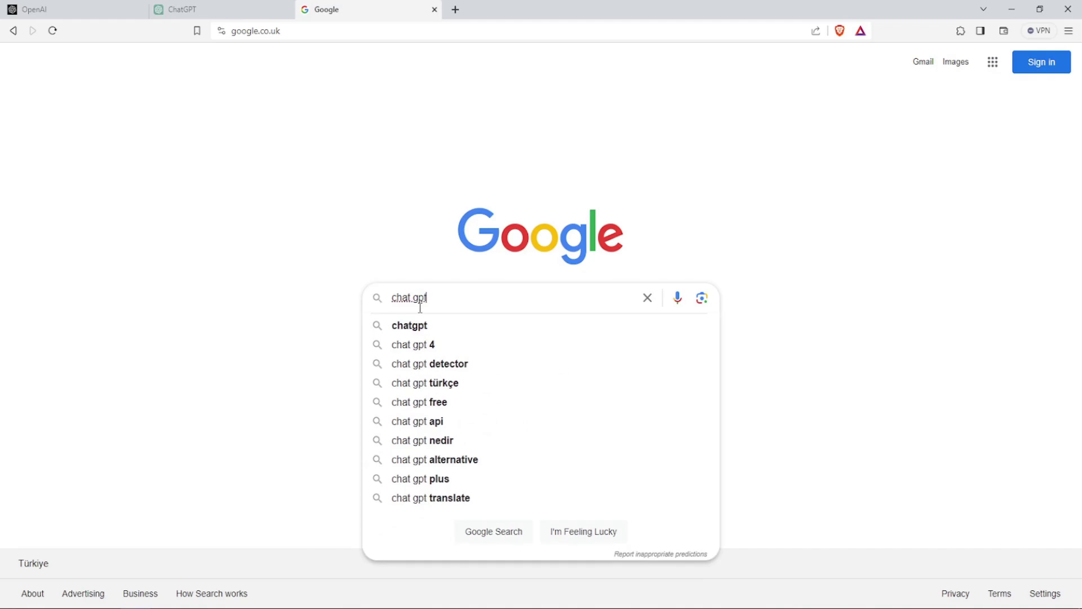
key("Return")
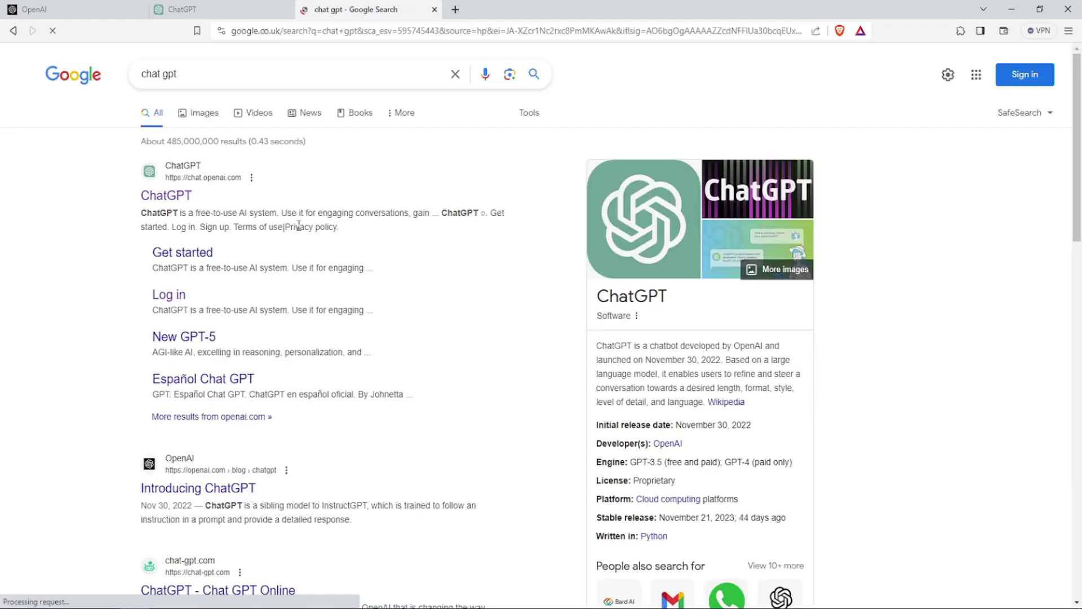
left_click(177, 201)
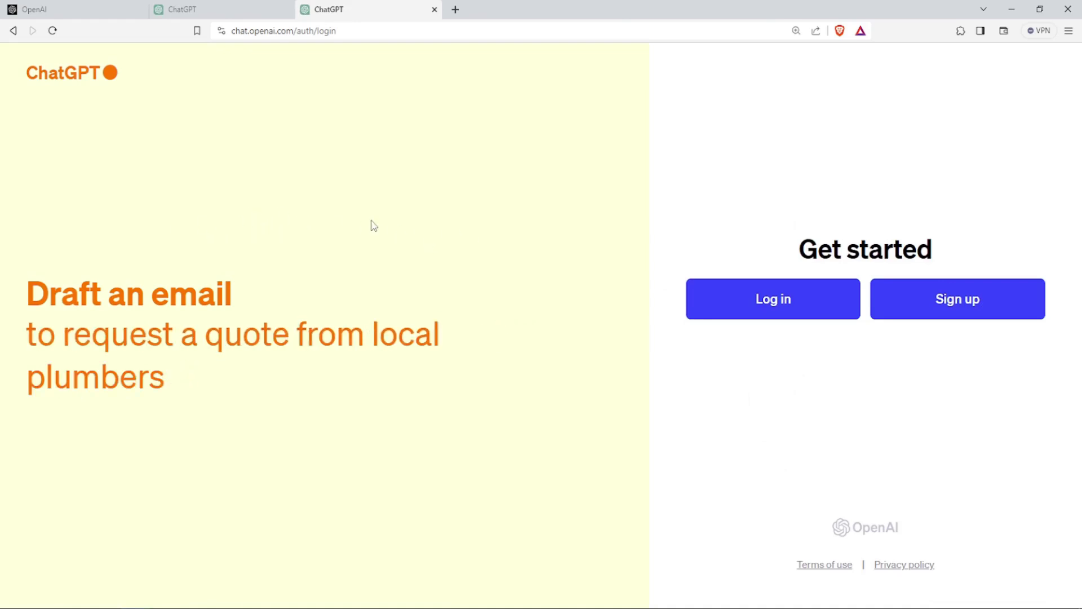
left_click(936, 314)
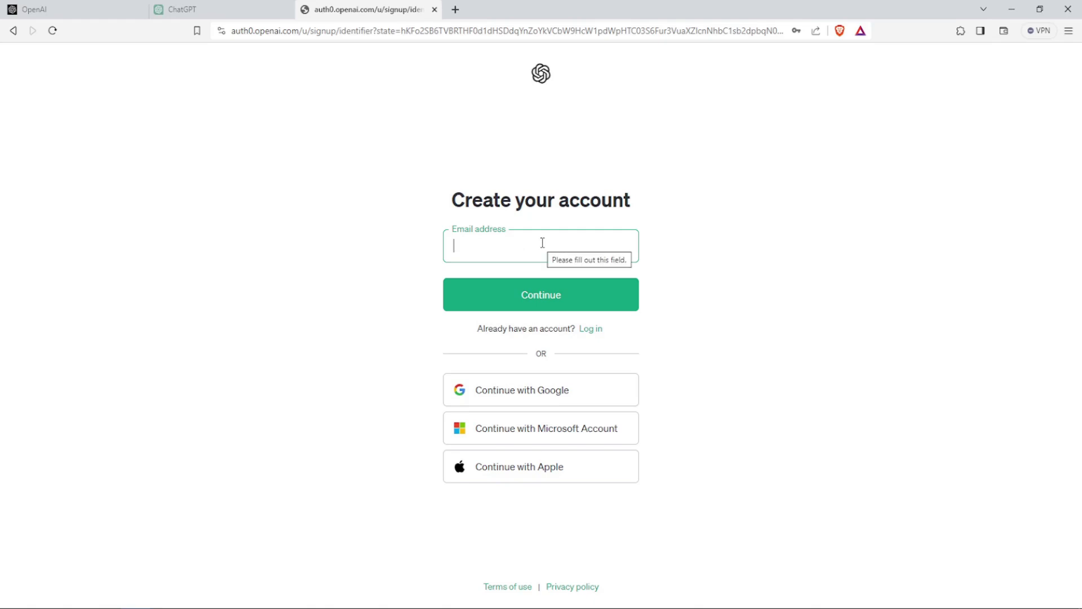
key("alt+Left")
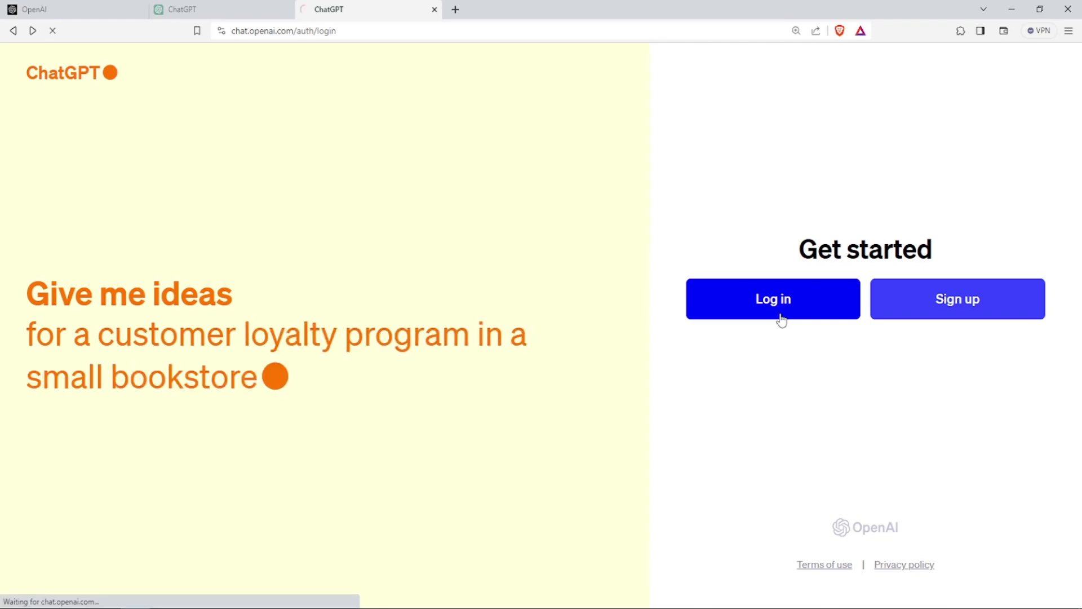
- Log in to the ChatGPT account
left_click(781, 319)
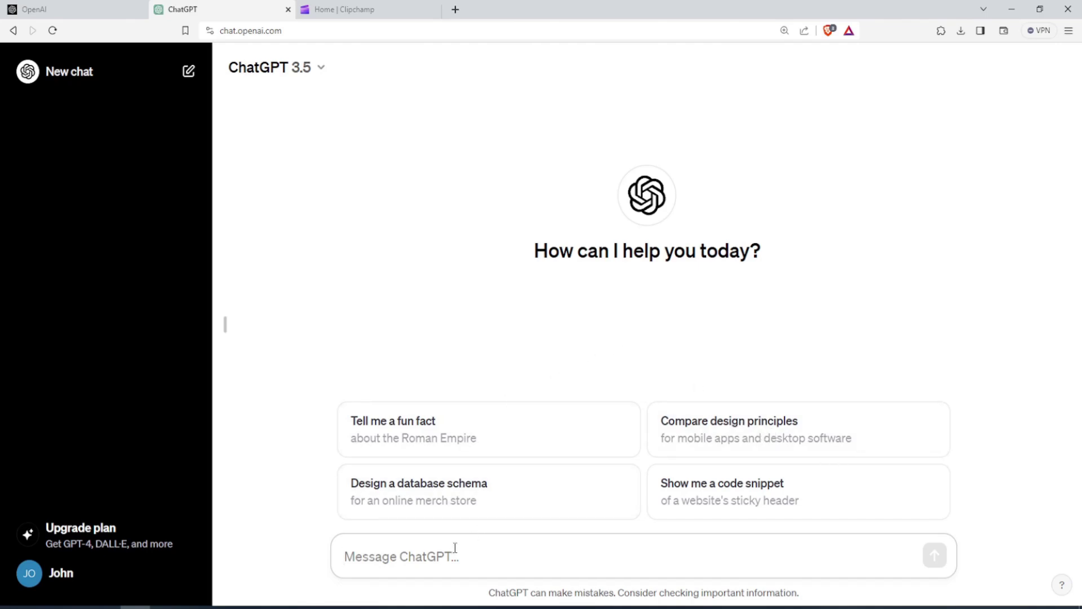
- Change the theme in ChatGPT Settings from System to Dark and close Settings
left_click(437, 554)
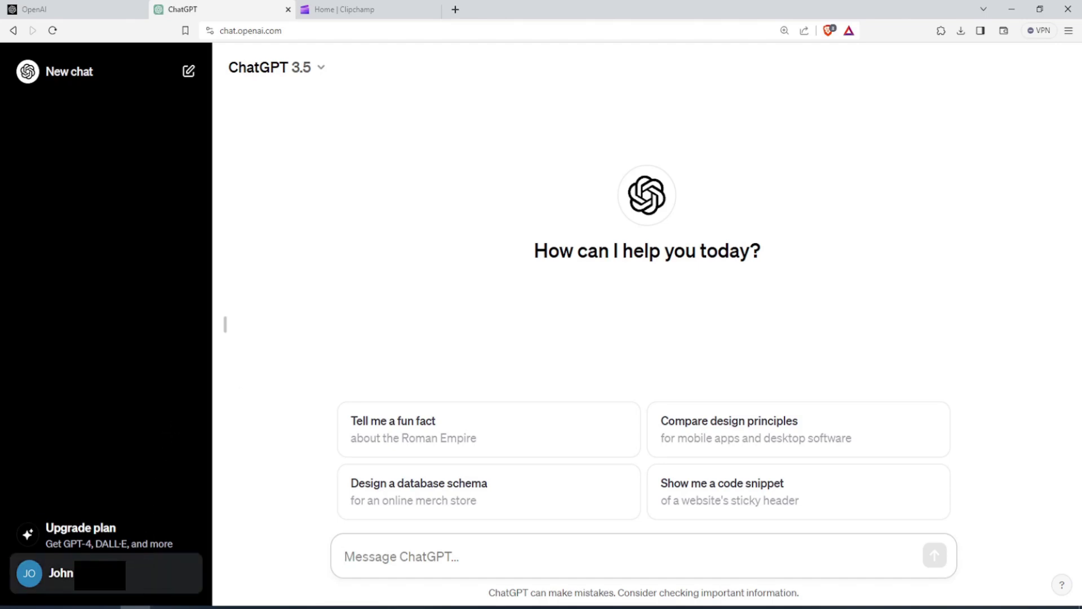
left_click(189, 583)
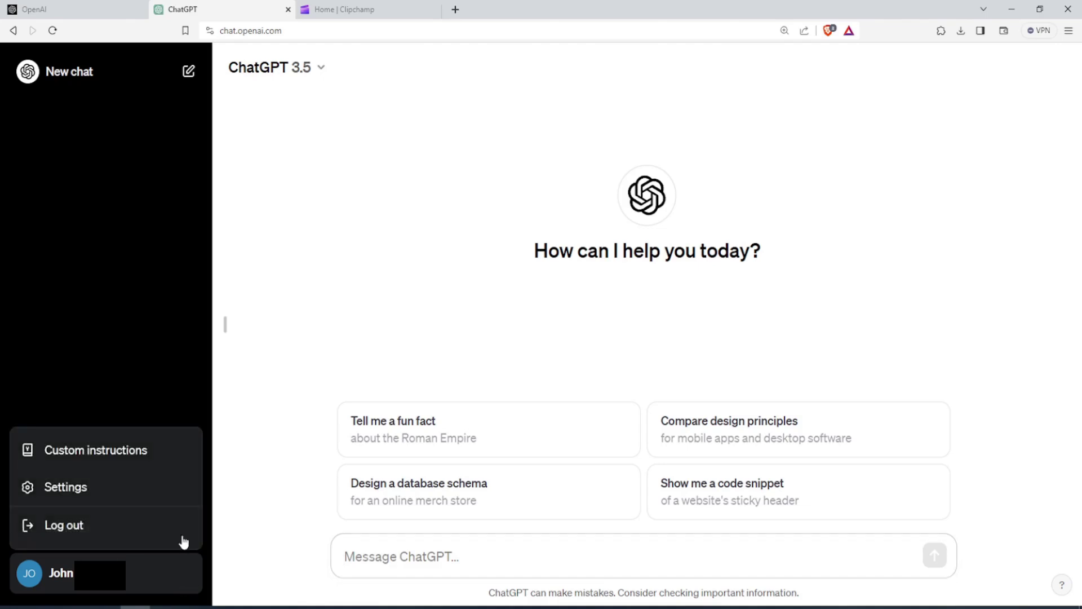
left_click(159, 502)
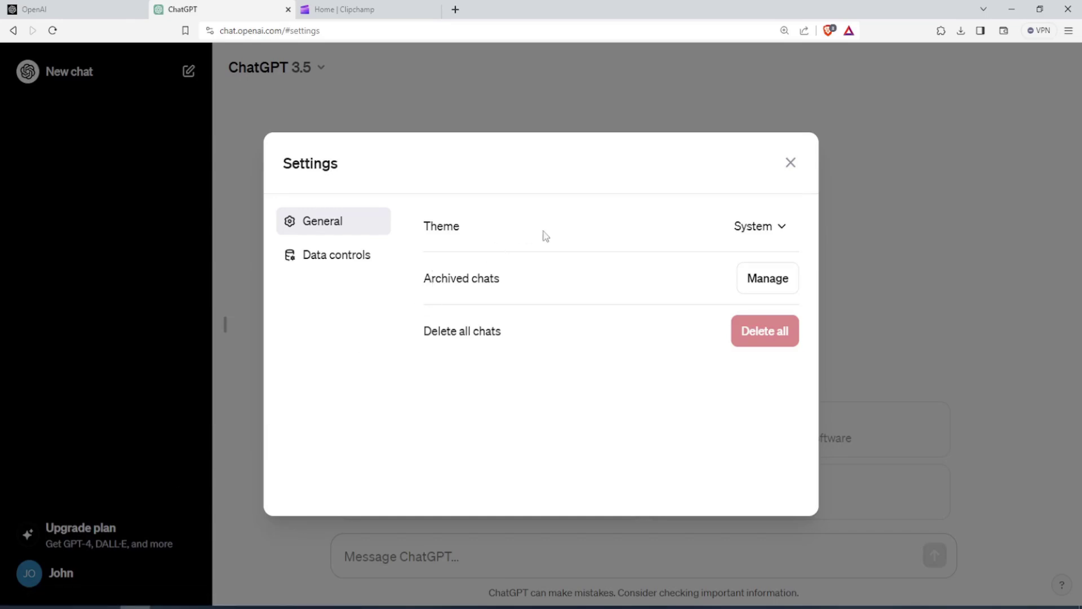
left_click(768, 226)
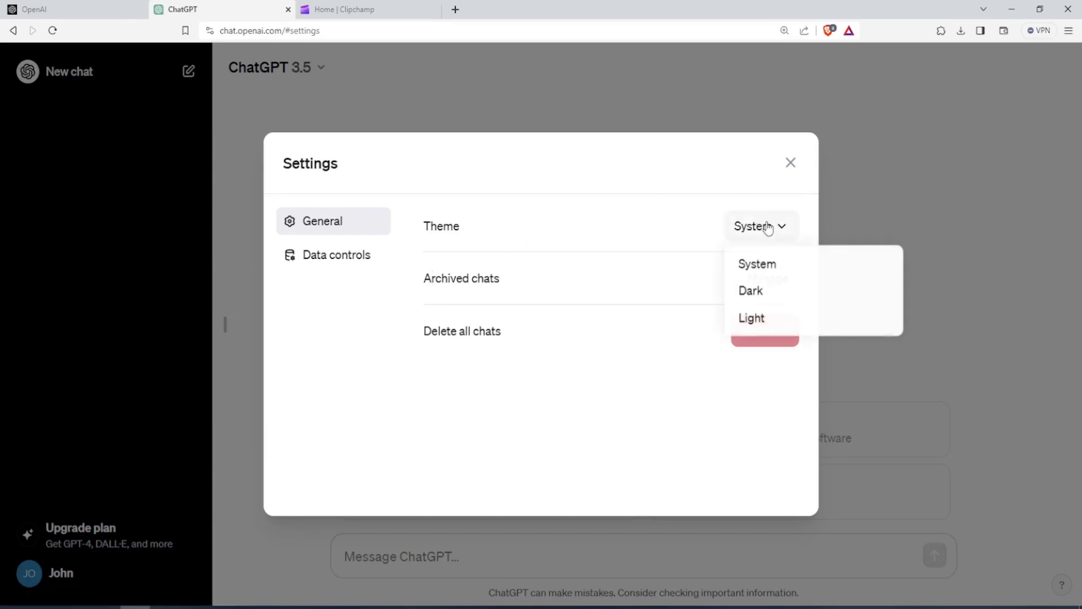
left_click(762, 292)
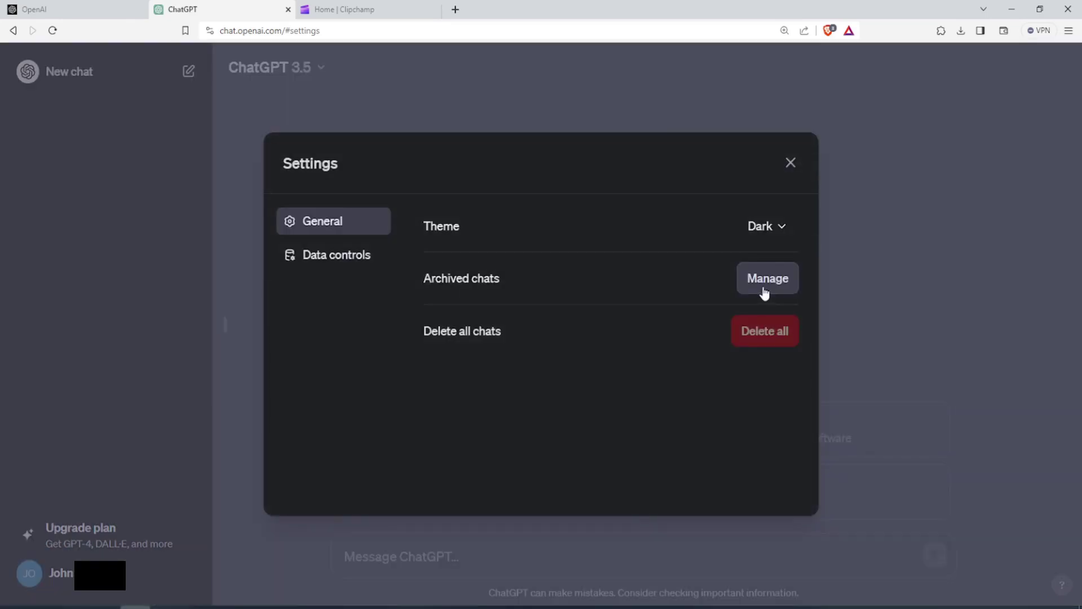
left_click(791, 163)
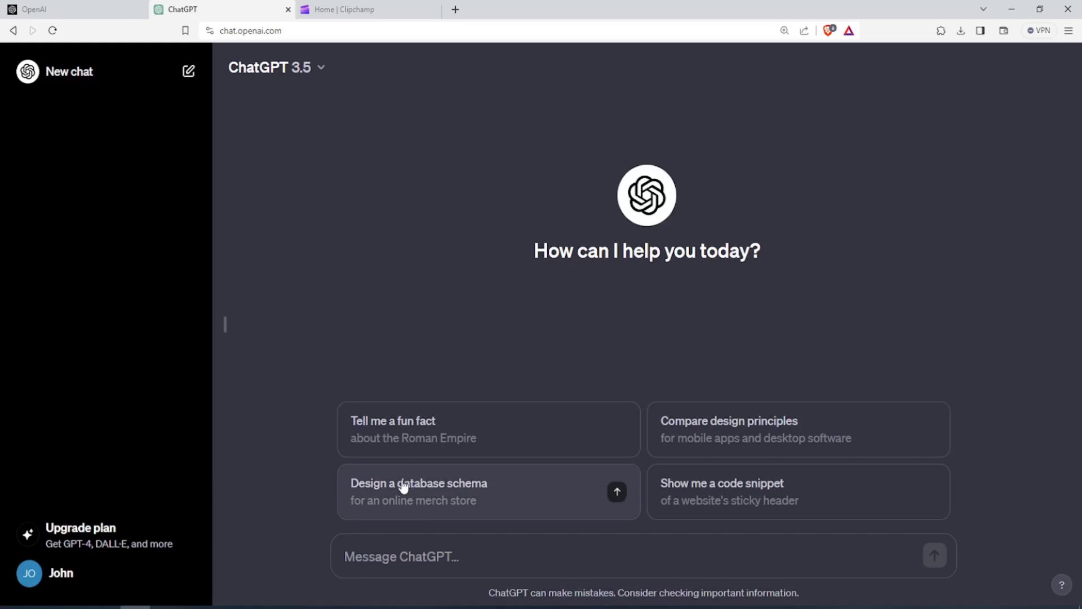
- Send the question 'Can you suggest for me some healthy food to eat?'
type("Can you suggest for me some healthy food to eat?")
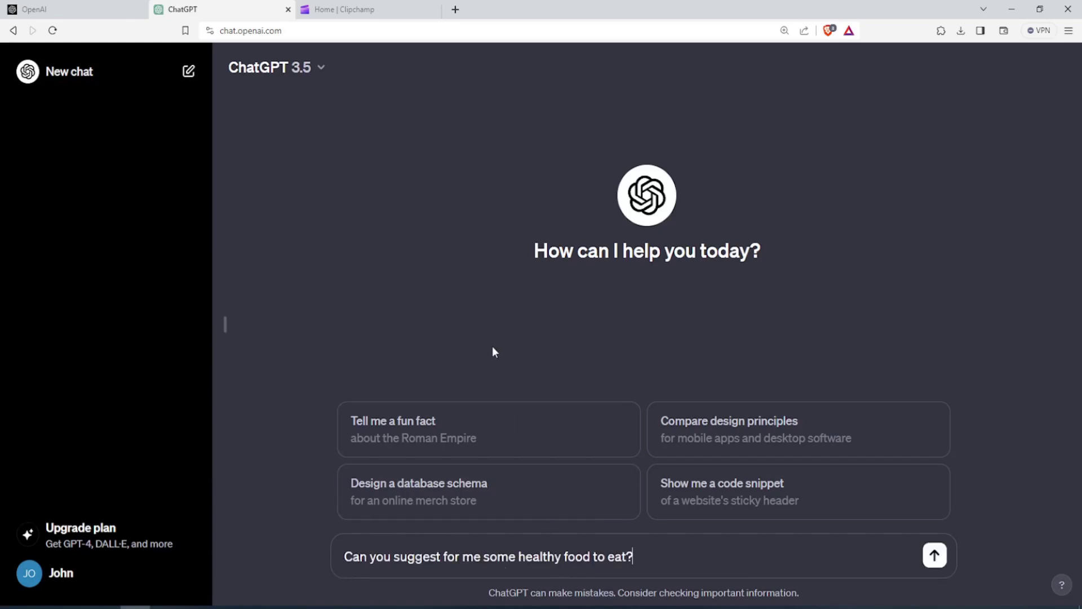
key("Return")
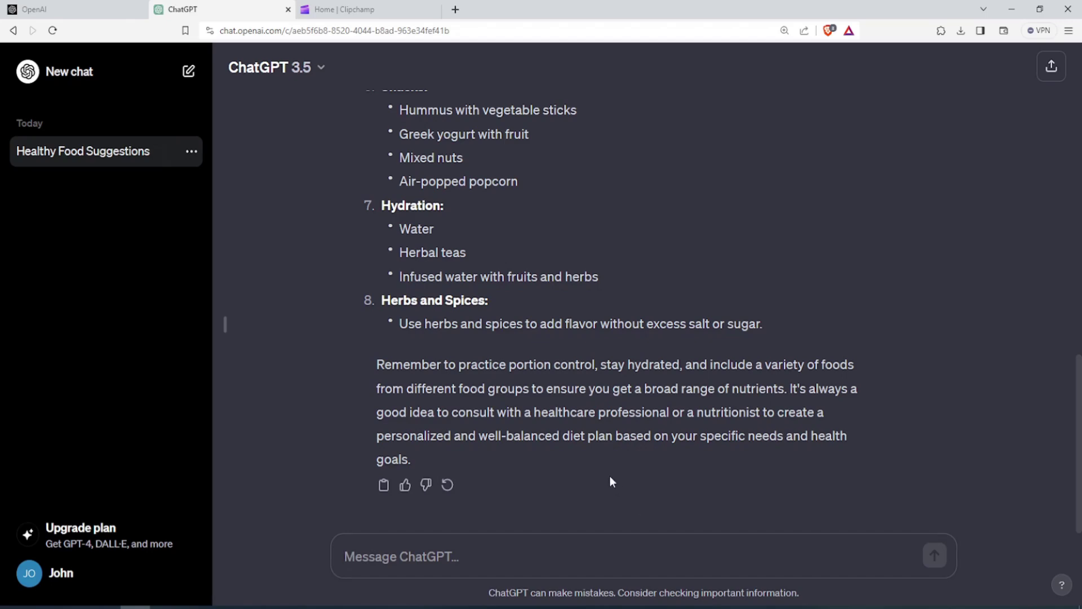
- Regenerate the healthy food answer and rate the new version as Better
scroll(609, 475, "up", 3)
scroll(610, 475, "down", 3)
left_click(449, 485)
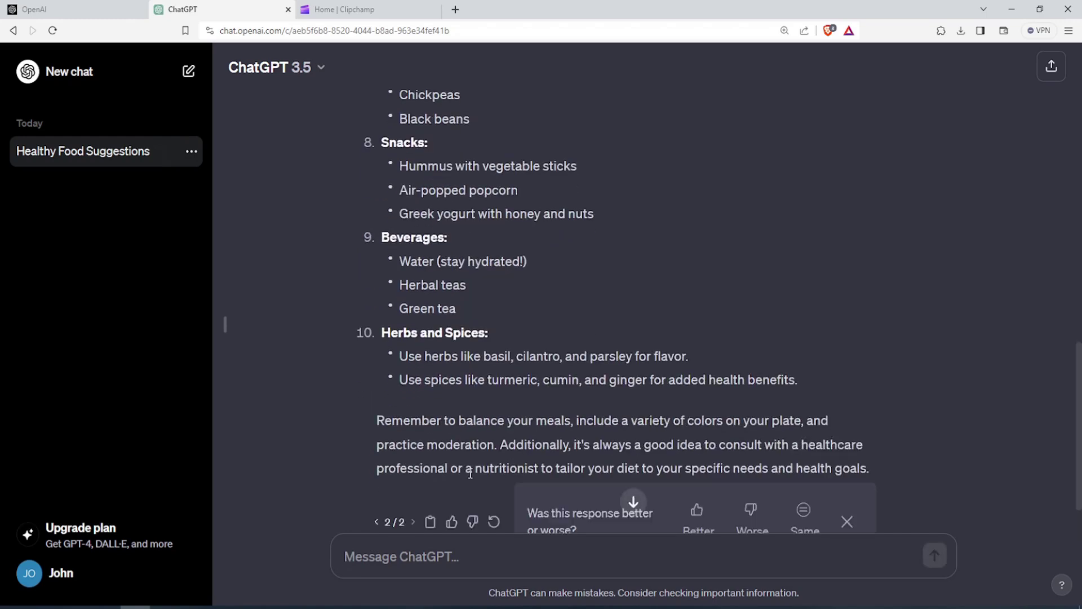
scroll(611, 483, "down", 2)
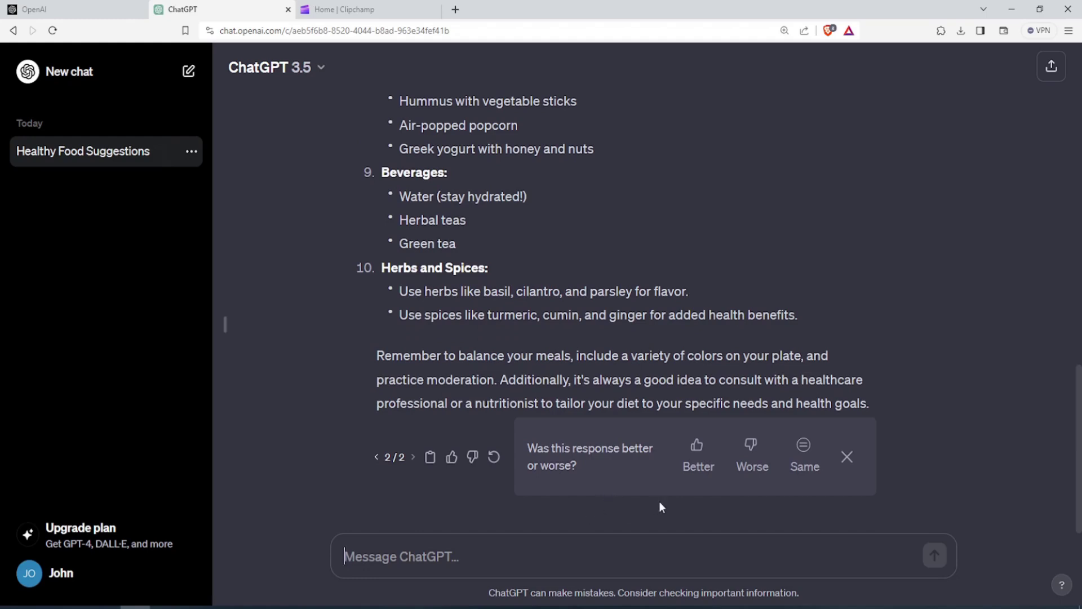
left_click(697, 453)
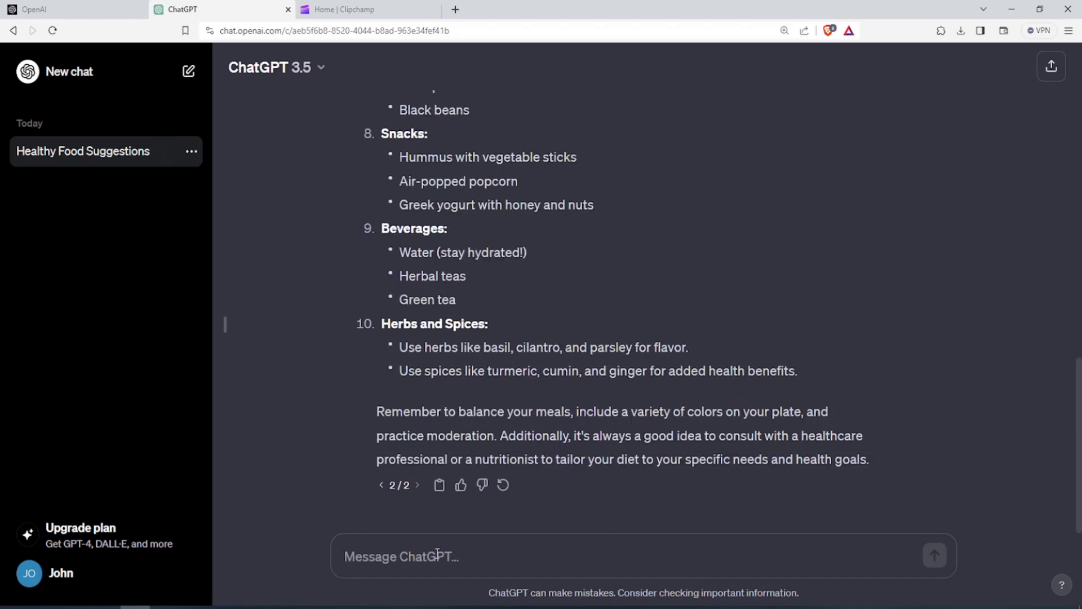
- Send 'can you give me more suggestions' and scroll down through the new list
type("can")
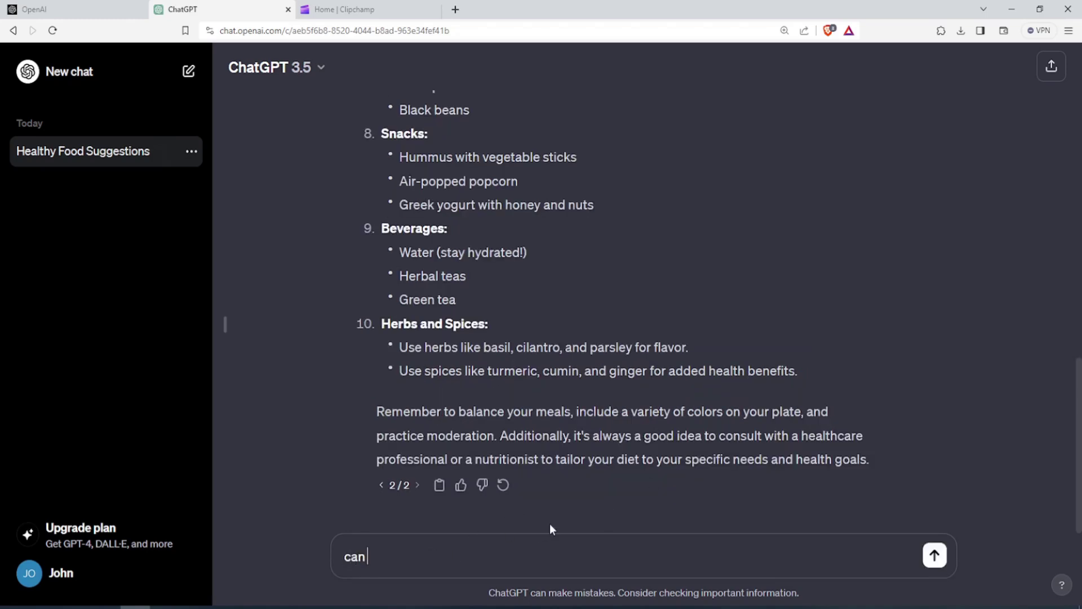
type(" you give me")
type(" more su")
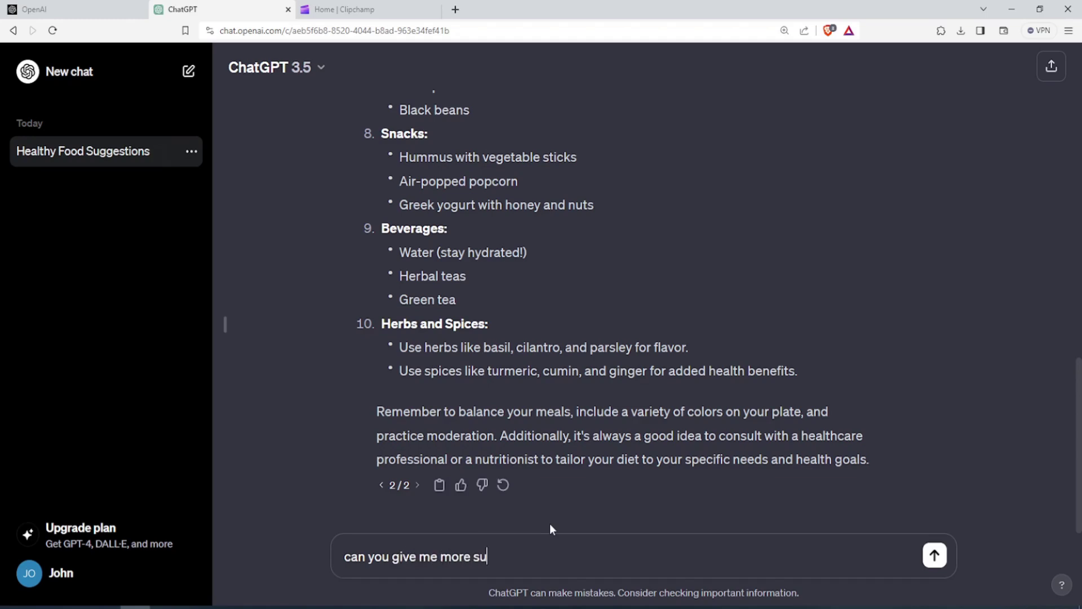
type("ggestions ?")
left_click(583, 558)
key("Return")
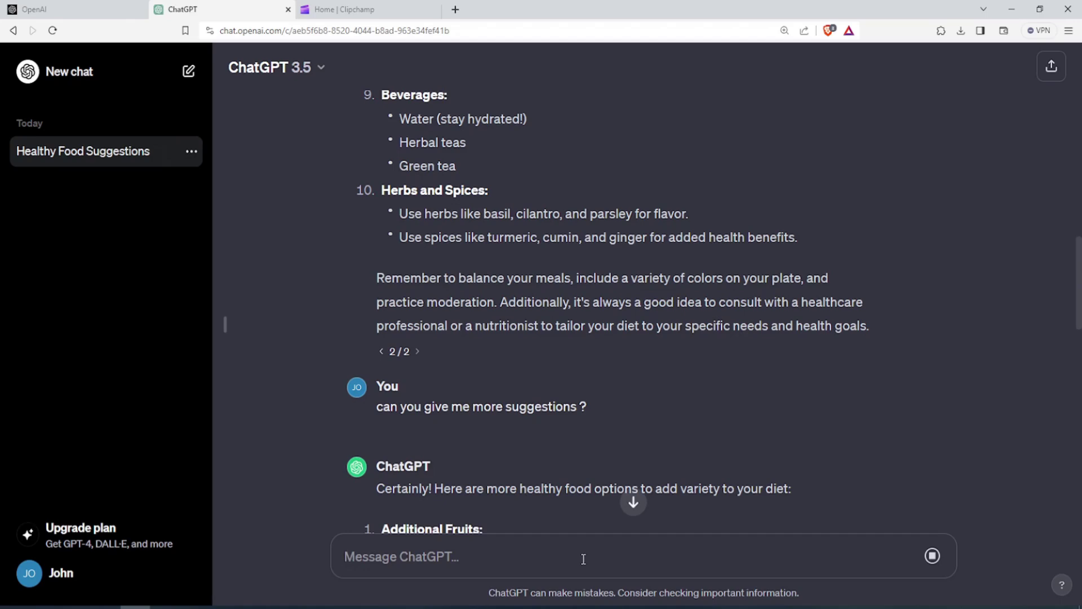
scroll(366, 403, "down", 5)
scroll(367, 403, "down", 8)
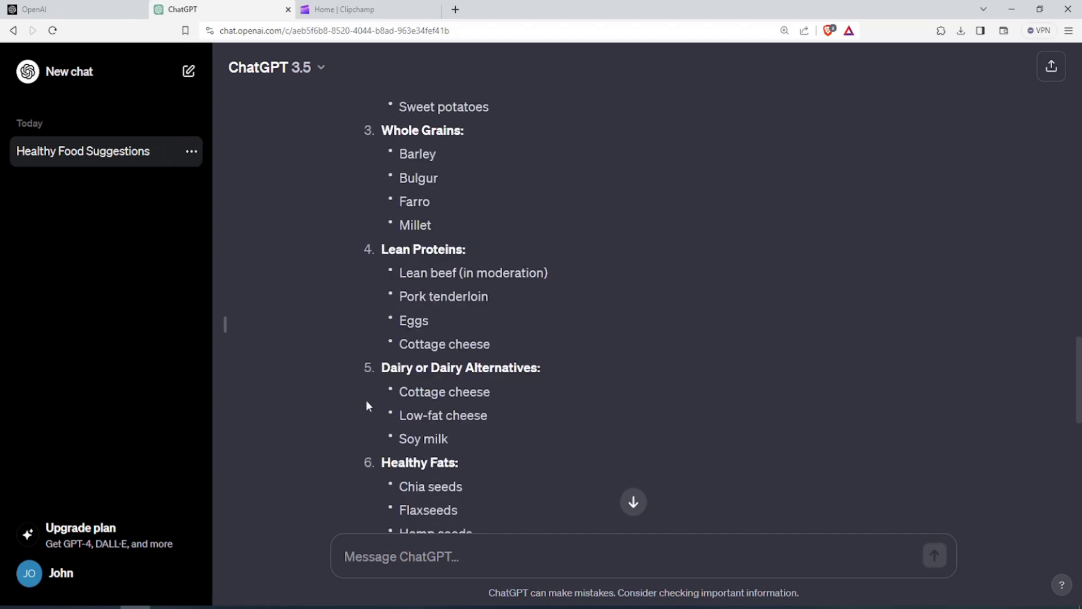
scroll(367, 403, "down", 8)
scroll(367, 403, "down", 3)
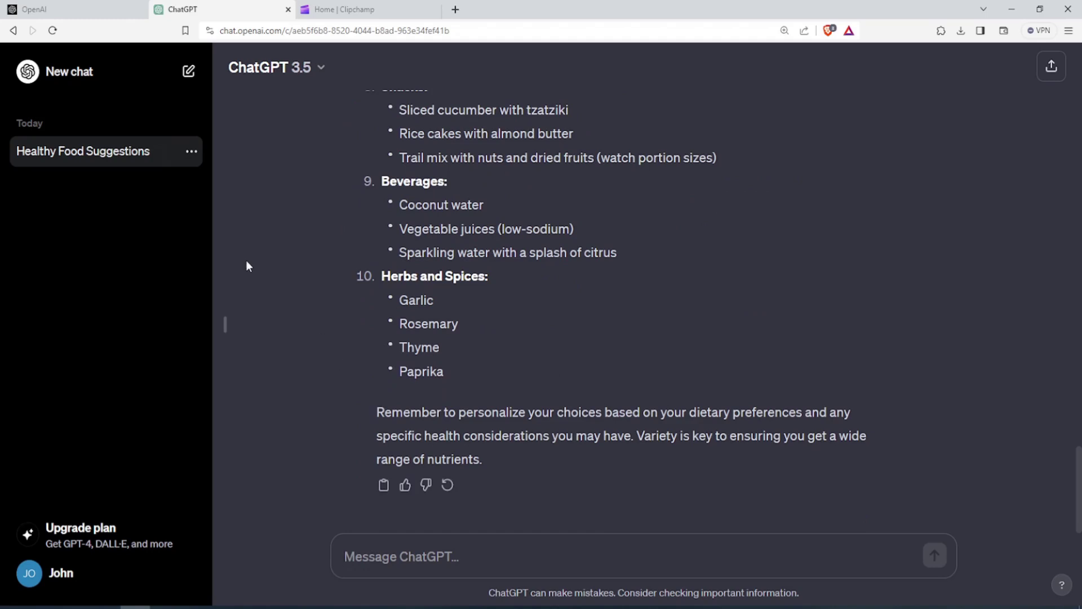
- In a new chat, send 'can you give me more suggestions ?'
left_click(89, 80)
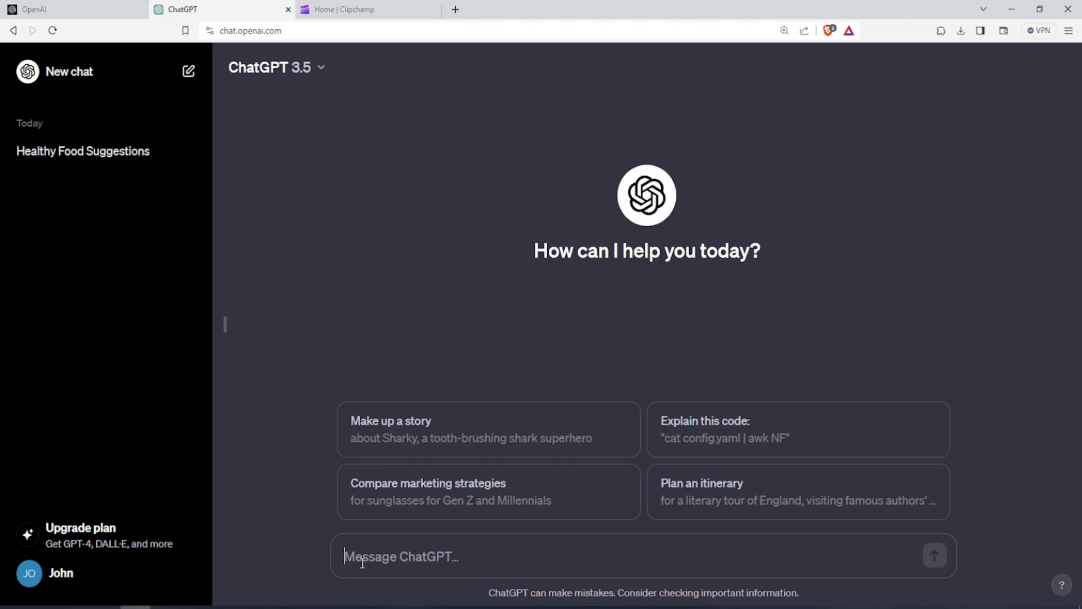
type("can you give me more suggestions ?")
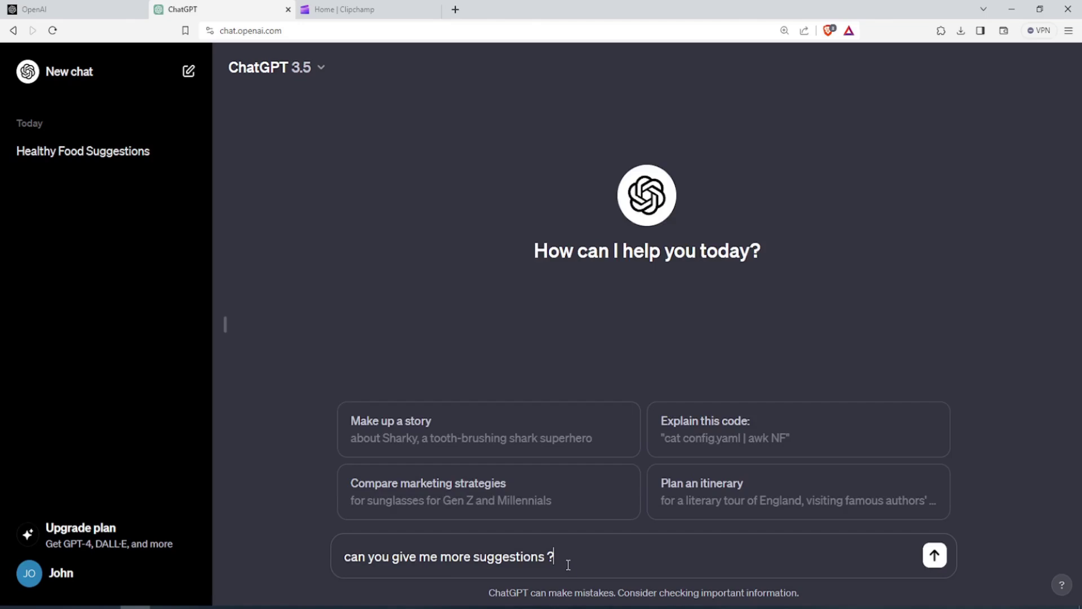
key("Return")
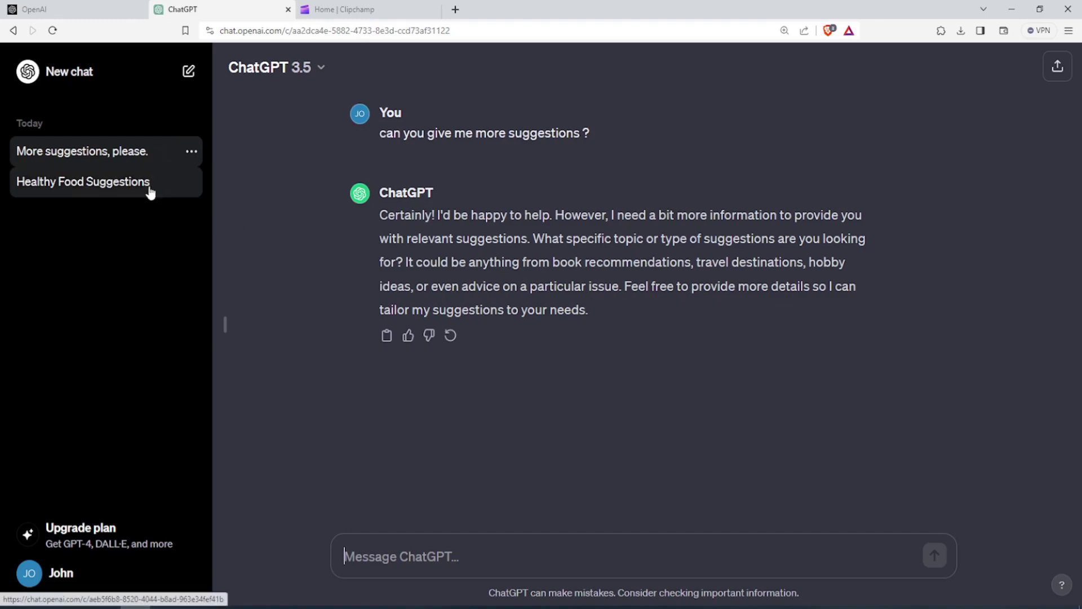
- Reopen Healthy Food Suggestions and send 'can you give me even more suggestions ?'
left_click(110, 194)
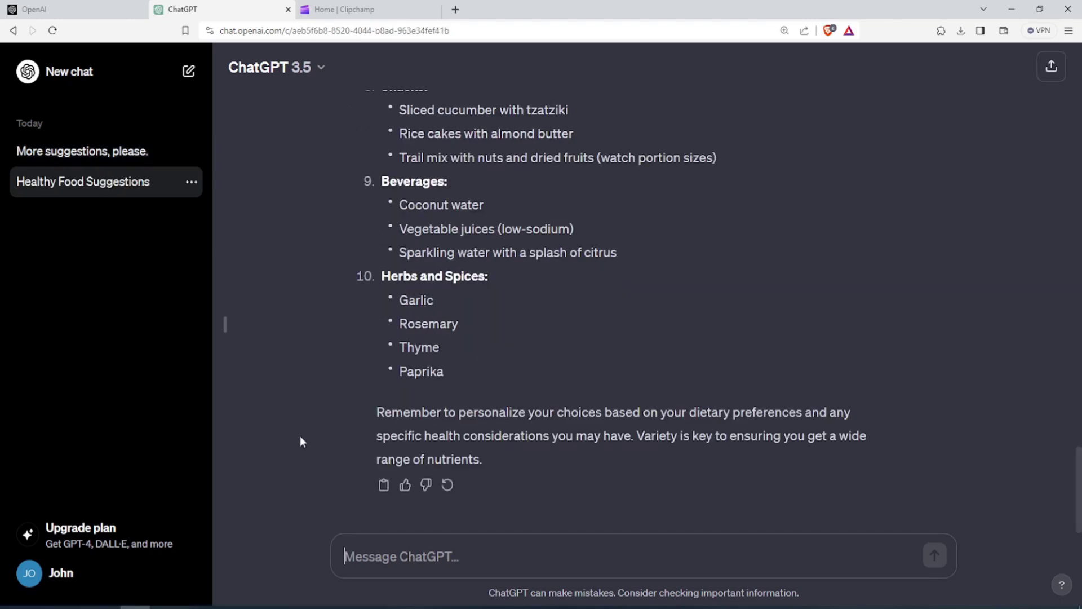
type("can")
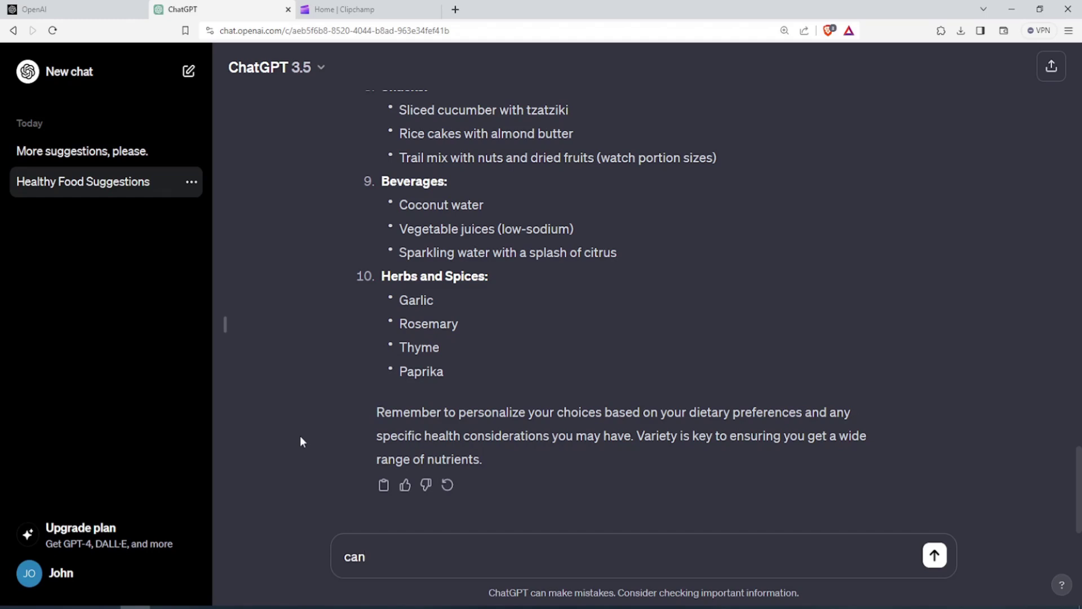
type(" you give ")
type("me even ")
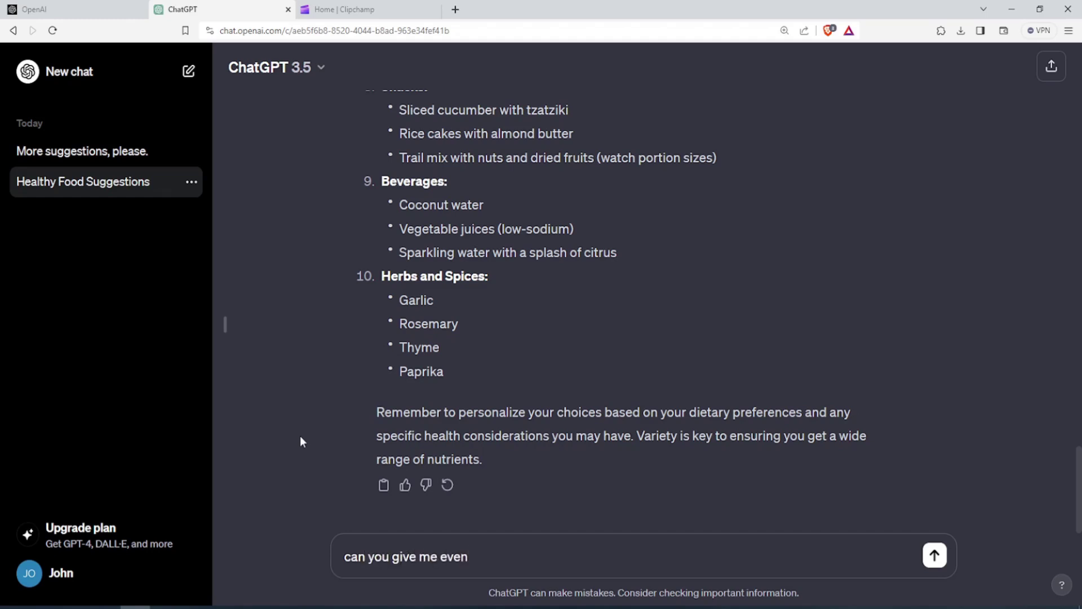
type("more ")
type("suggestion")
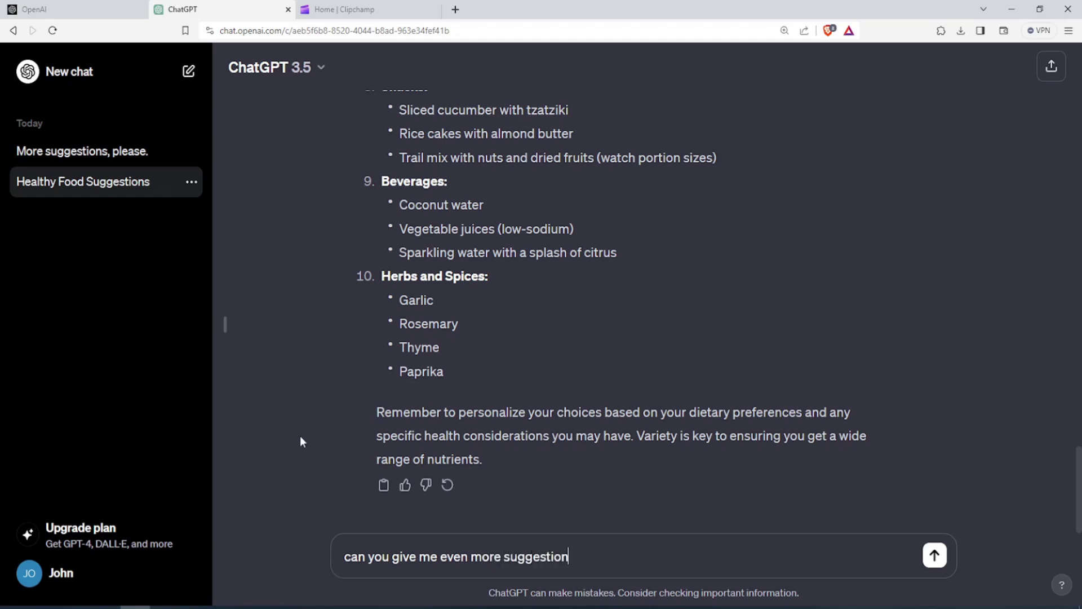
type("s ?")
key("Return")
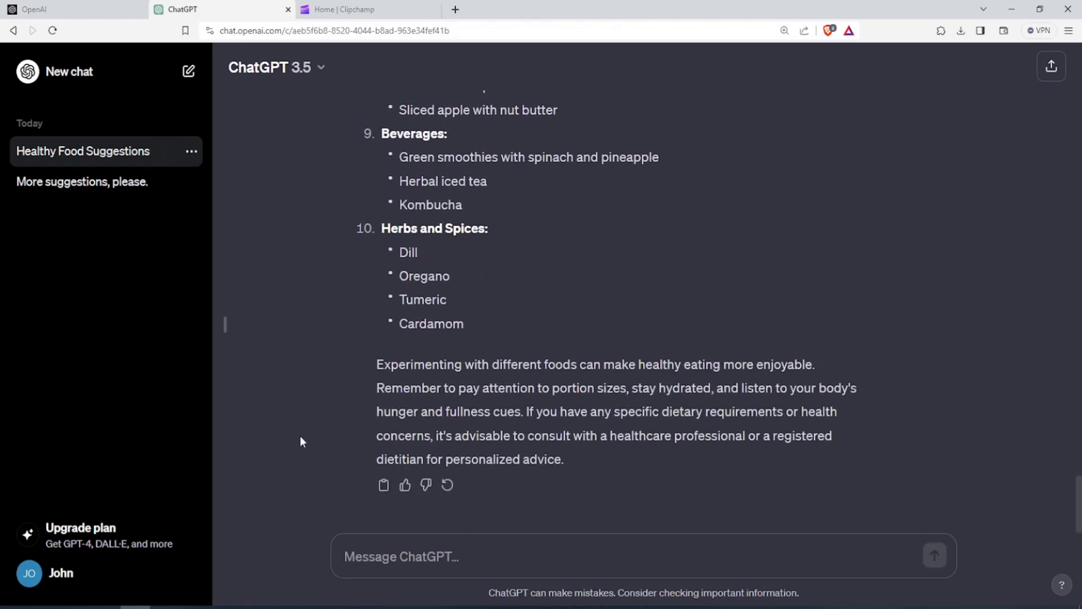
- In a new chat, draft unsent: 'i had 200 dollars, i spend 50, and gave 20 to my friend, how much i have now ?'
left_click(108, 89)
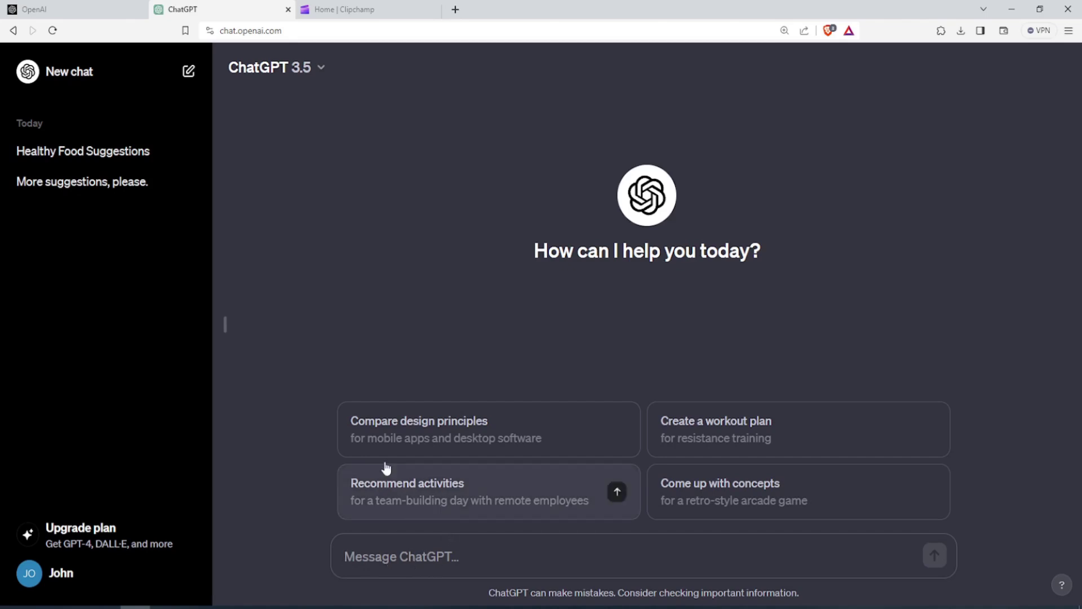
type("i")
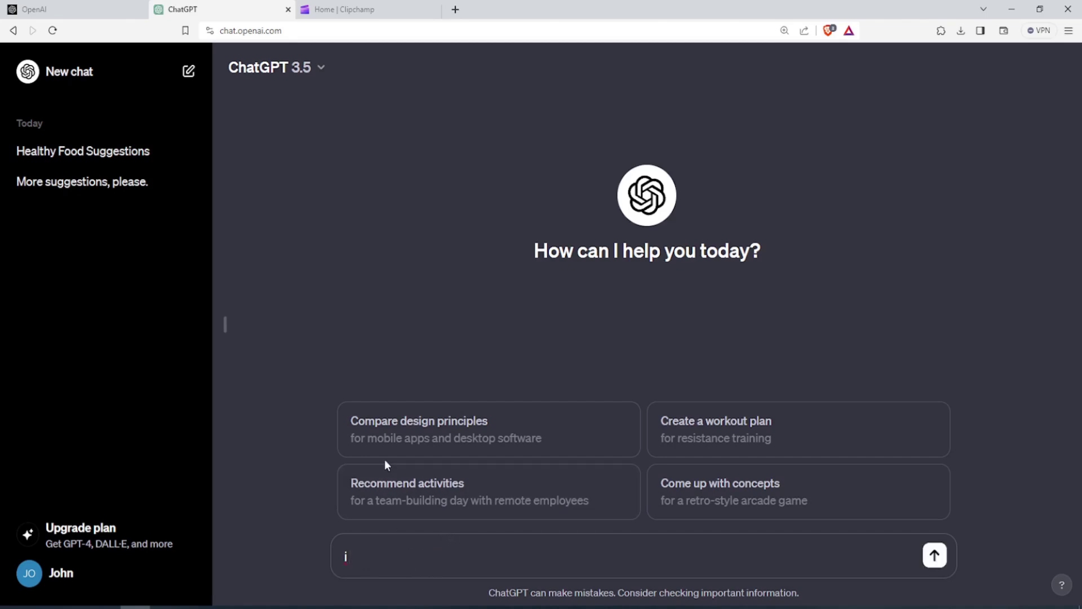
key("Left")
type("had 200 ")
type("dlooars")
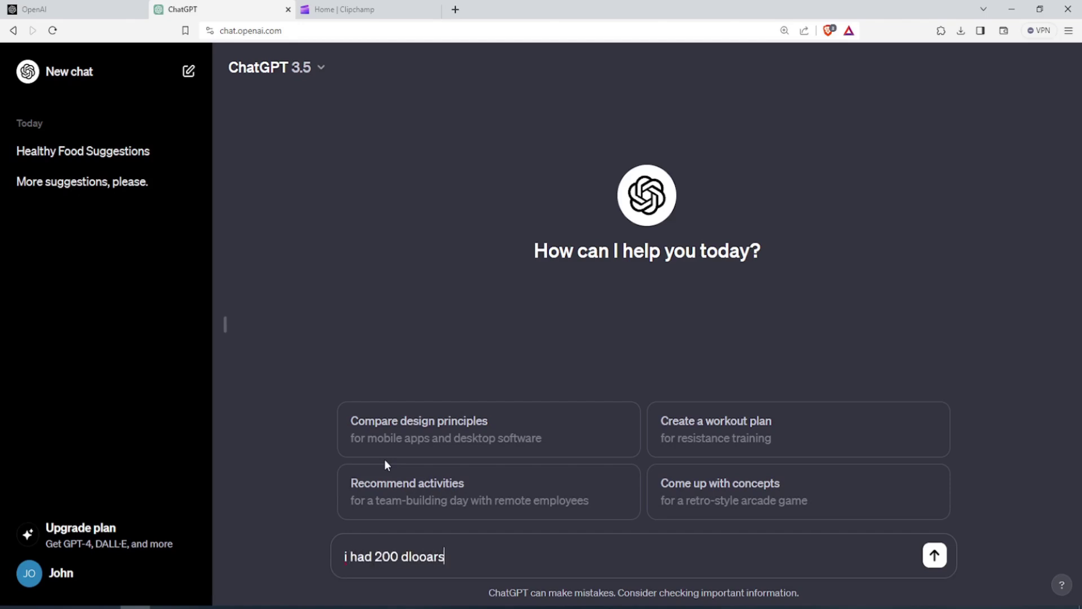
key("BackSpace")
key("BackSpace")
key("BackSpace")
key("BackSpace")
key("BackSpace")
key("BackSpace")
type("ollar")
type("s, i spend")
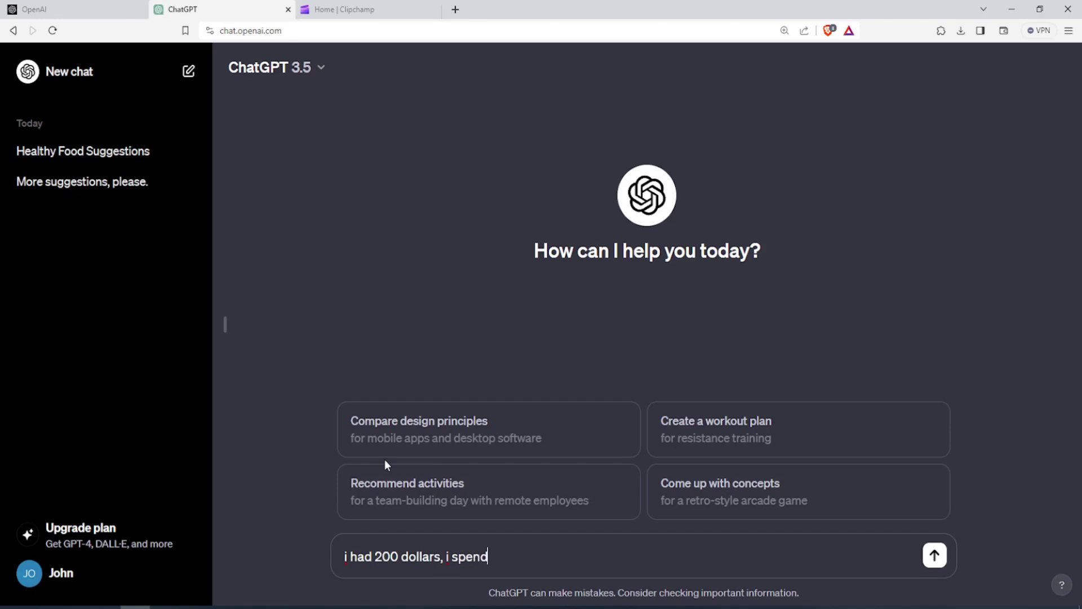
type(" 50,")
type(" and gave")
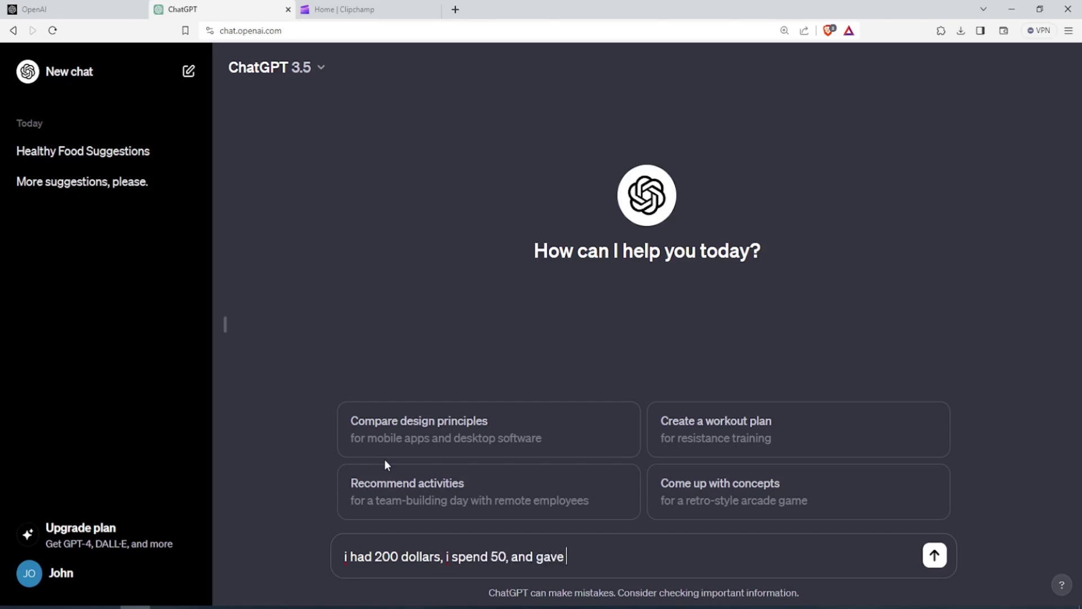
type(" 20 to my ")
type("fr")
type("iend")
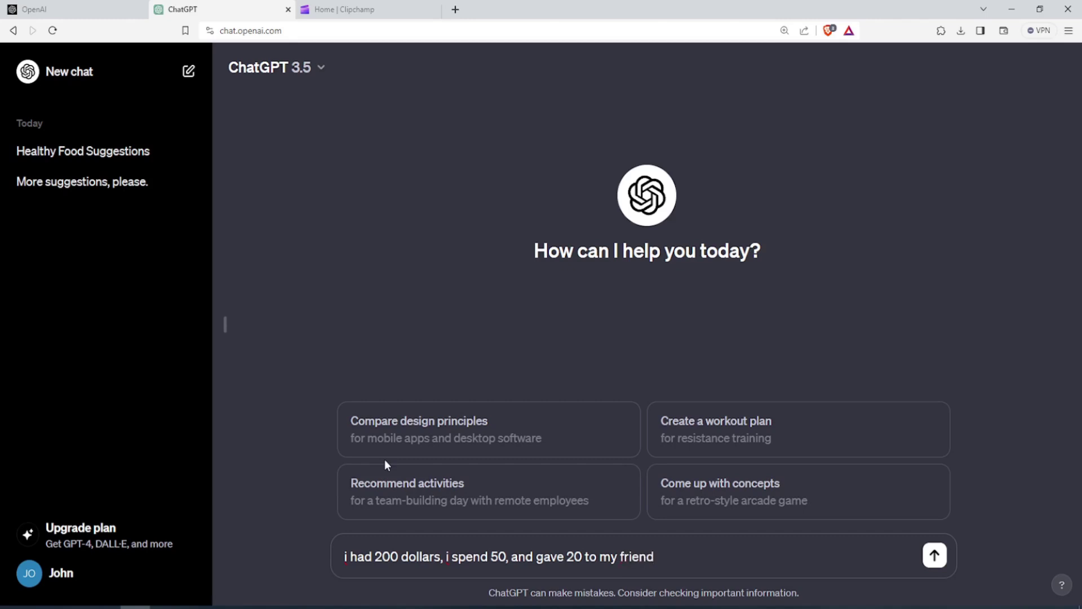
type(", how")
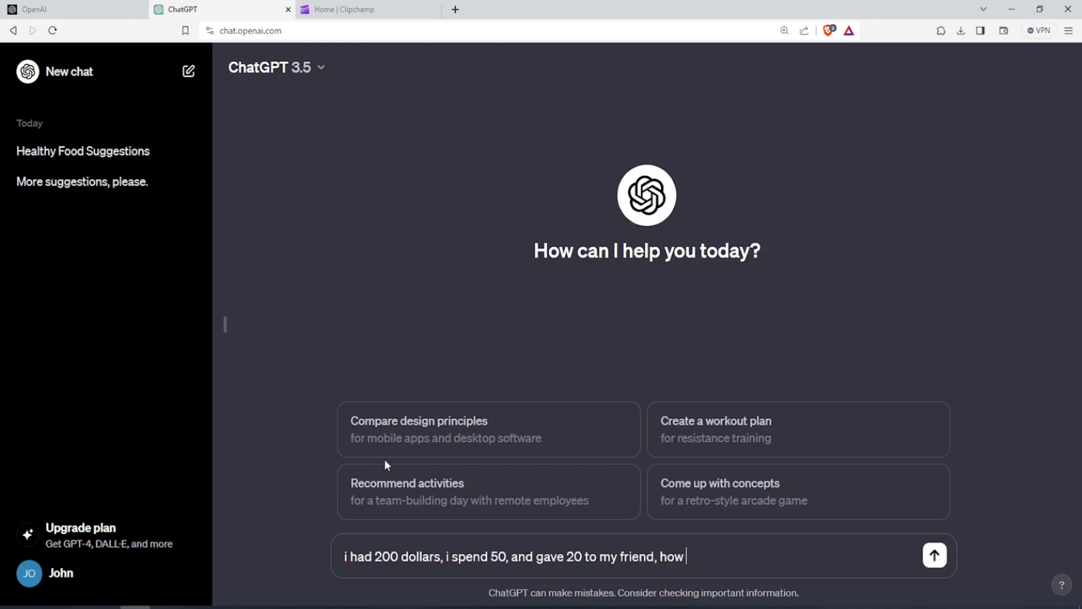